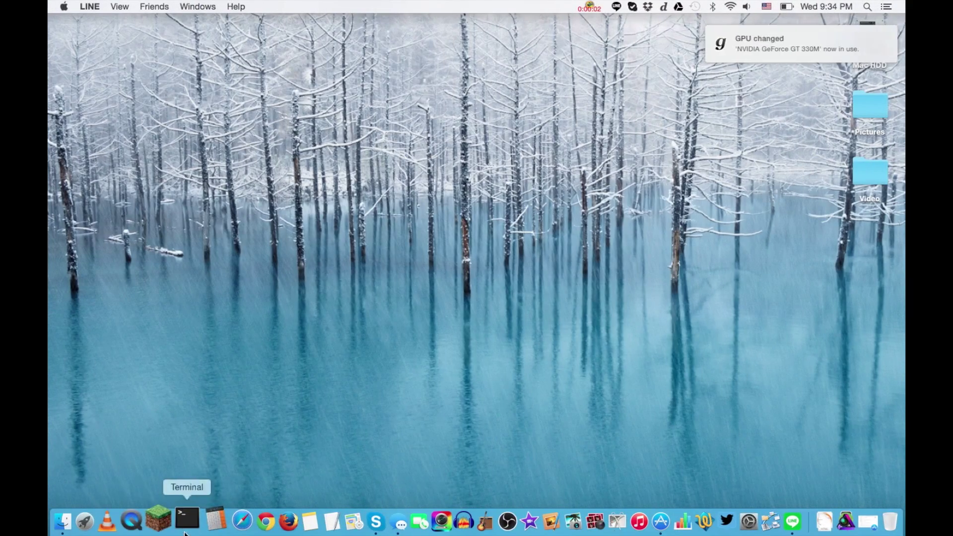
Launch QuickTime Player and start a new movie recording showing the iPad's lock screen
{"action": "left_click", "coordinate": [144, 523]}
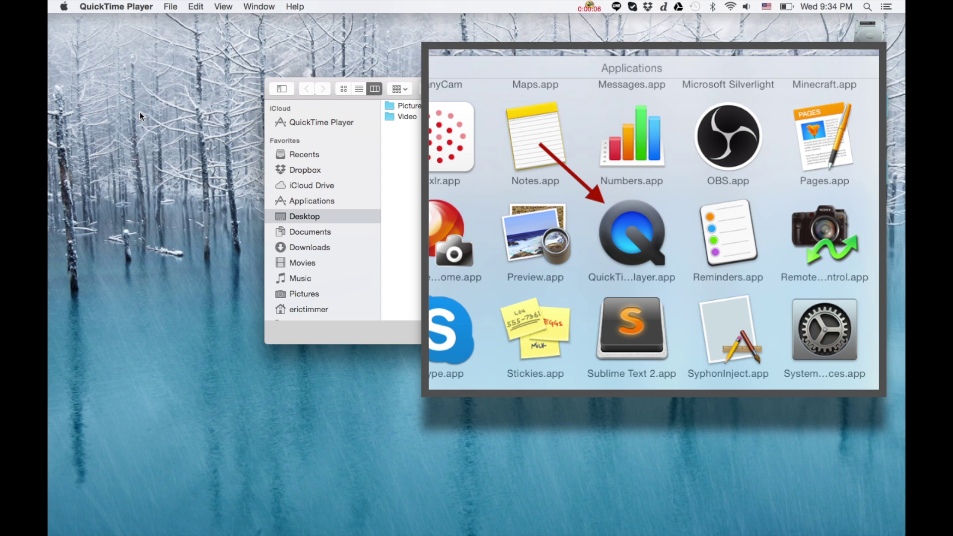
{"action": "left_click", "coordinate": [170, 7]}
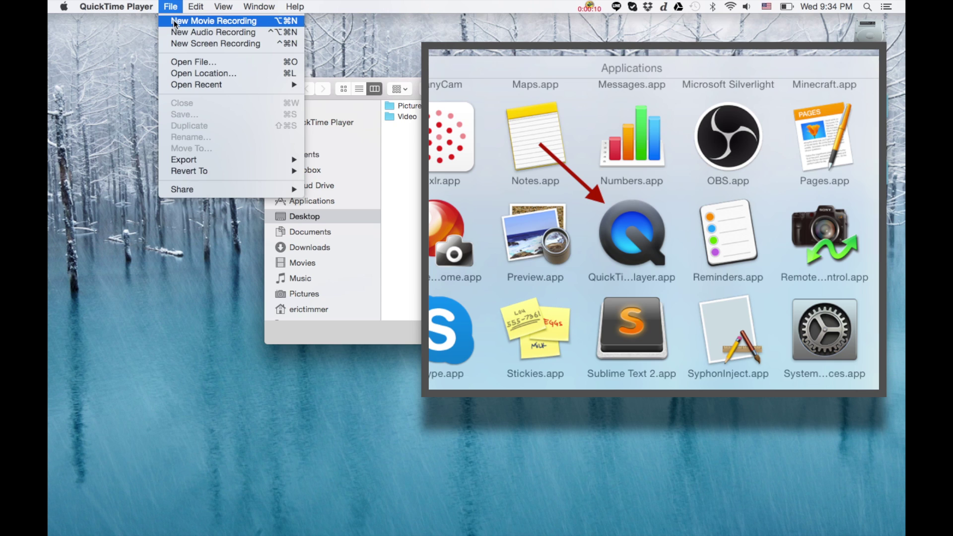
{"action": "left_click", "coordinate": [174, 21]}
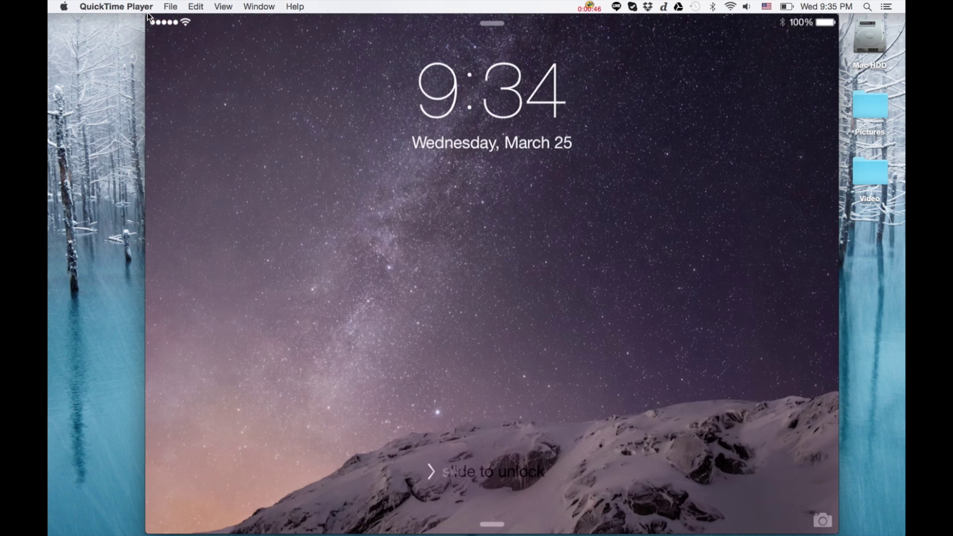
Shrink the recording window and confirm iPad camera, internal microphone and Maximum quality
{"action": "mouse_move", "coordinate": [146, 15]}
{"action": "left_mouse_down"}
{"action": "mouse_move", "coordinate": [266, 100]}
{"action": "mouse_move", "coordinate": [281, 18]}
{"action": "mouse_move", "coordinate": [268, 19]}
{"action": "left_mouse_up"}
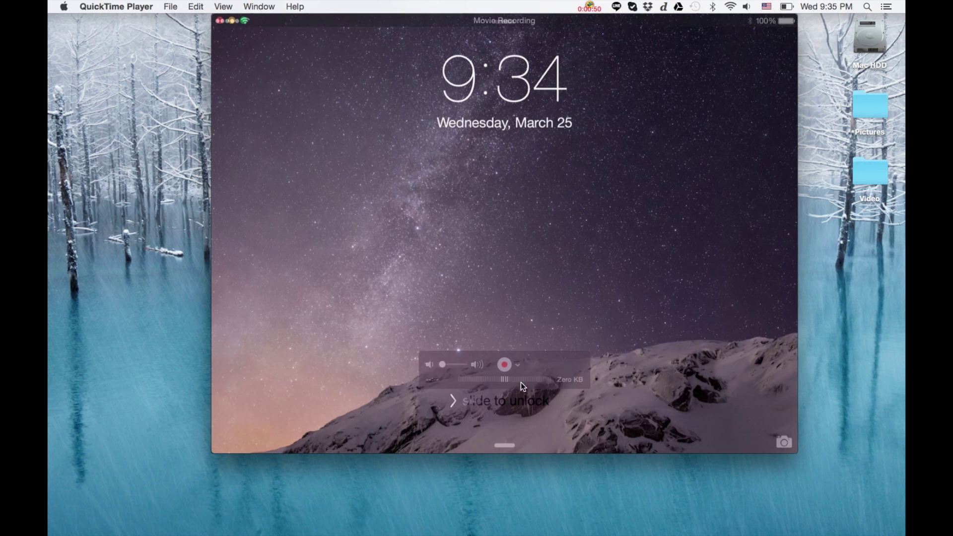
{"action": "left_click", "coordinate": [518, 368]}
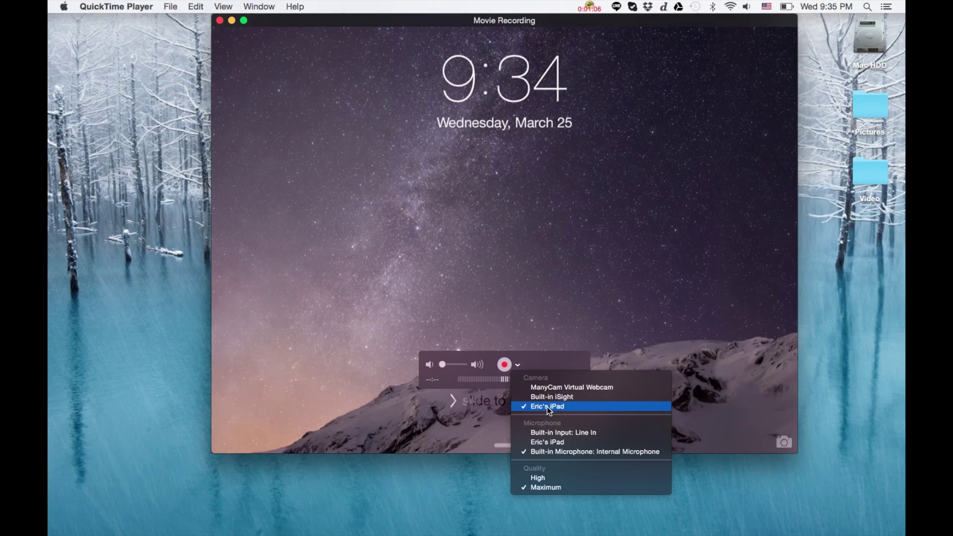
{"action": "left_click", "coordinate": [393, 23]}
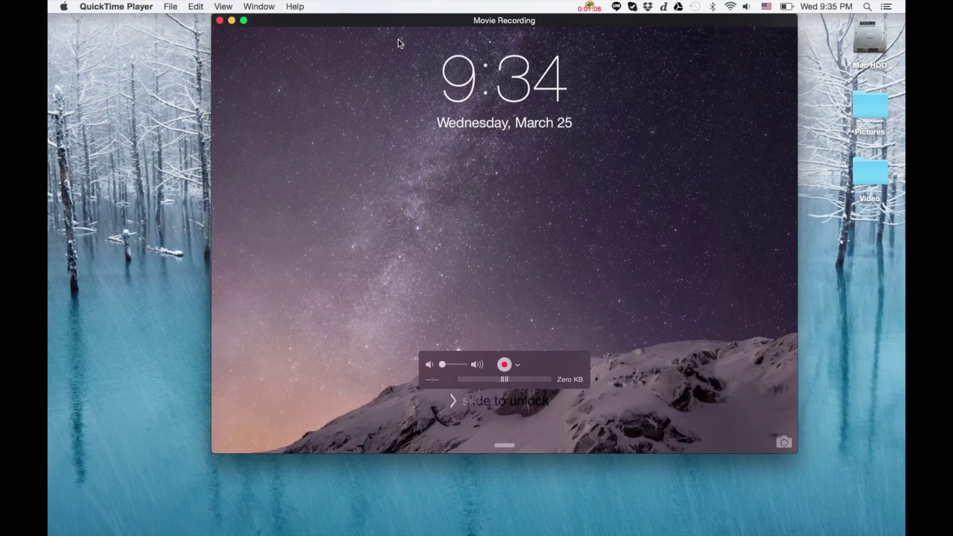
Record the iPad screen, capturing the iMovie picture-in-picture edit for about 35 seconds
{"action": "left_click", "coordinate": [504, 365]}
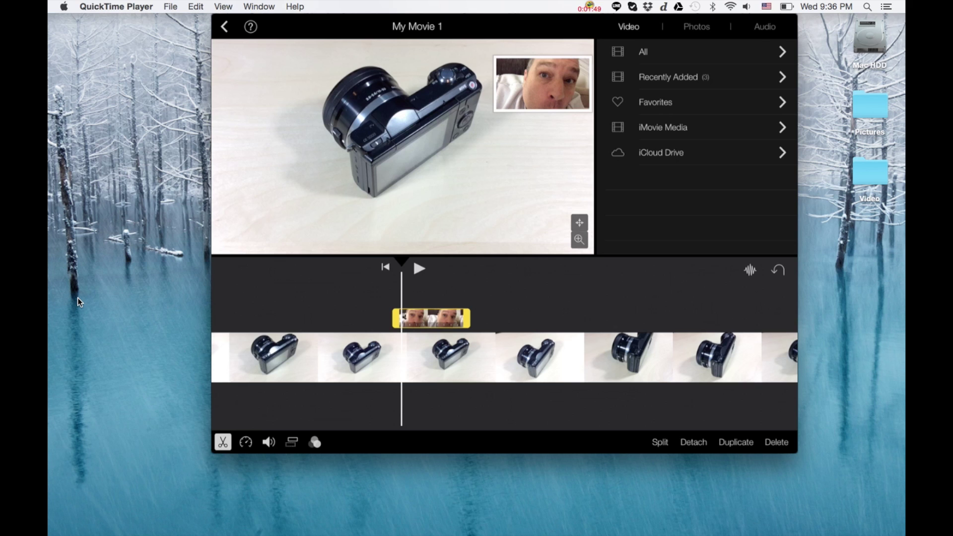
{"action": "mouse_move", "coordinate": [256, 285]}
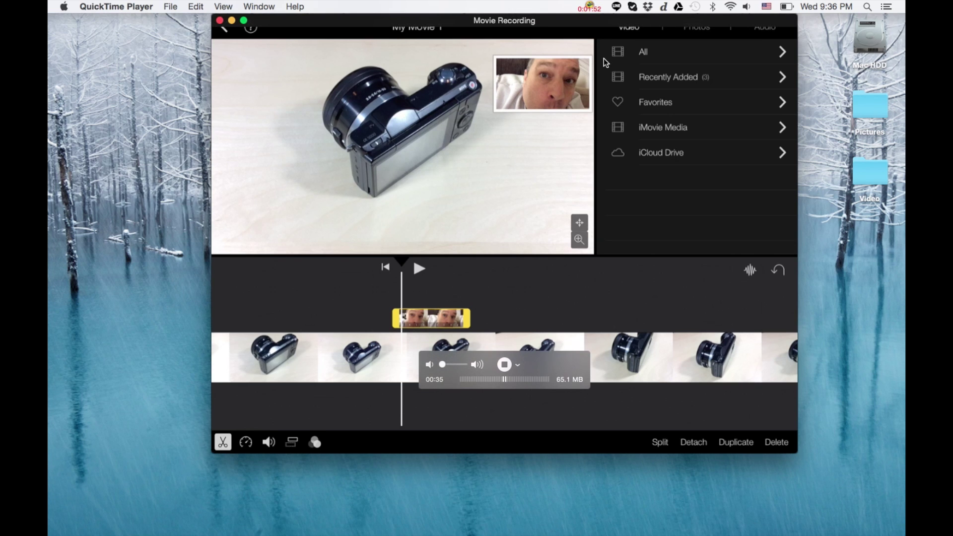
Stop recording the iPad's iMovie project 'My Movie 1'
{"action": "left_click", "coordinate": [504, 365]}
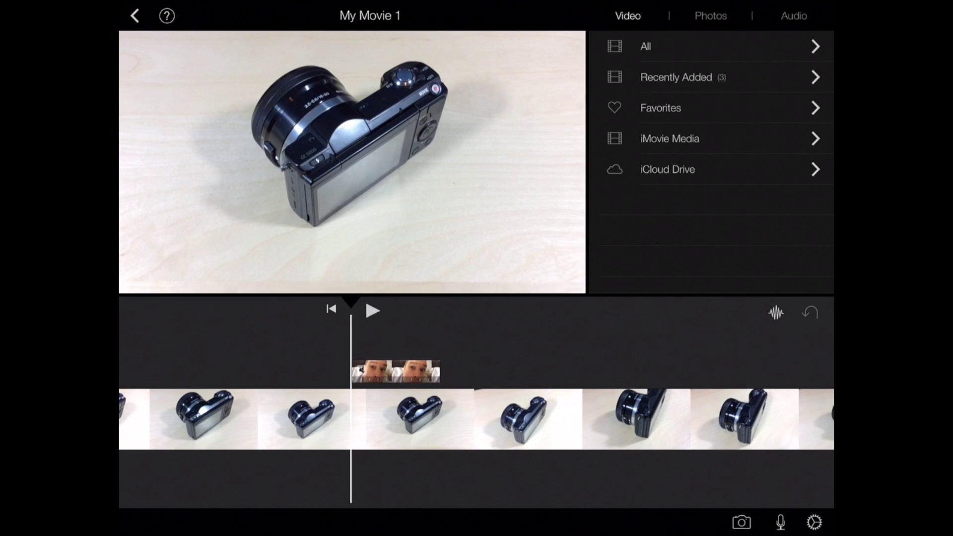
Select the iMovie face clip and drag its inset to the preview's top-right
{"action": "left_click", "coordinate": [395, 371]}
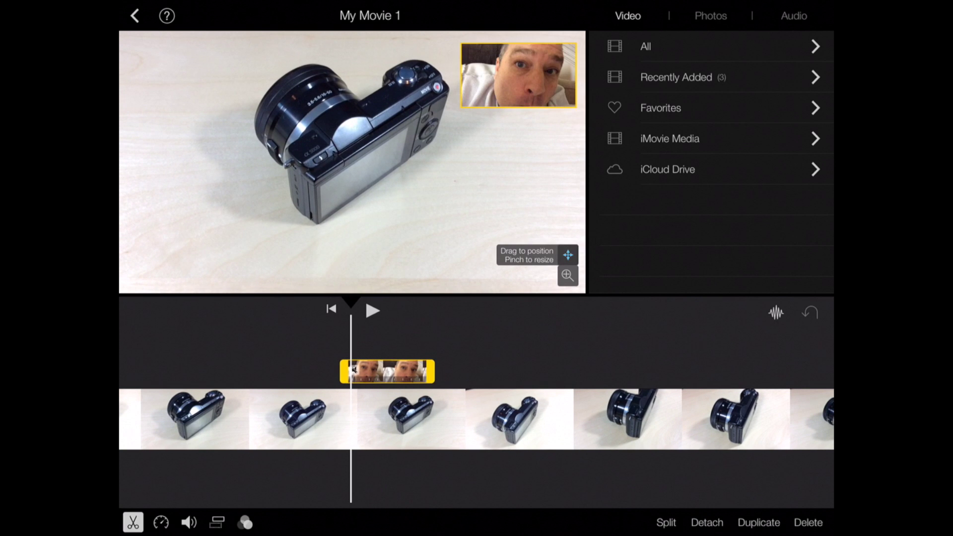
{"action": "mouse_move", "coordinate": [519, 76]}
{"action": "left_mouse_down"}
{"action": "mouse_move", "coordinate": [514, 102]}
{"action": "mouse_move", "coordinate": [398, 144]}
{"action": "mouse_move", "coordinate": [421, 125]}
{"action": "mouse_move", "coordinate": [479, 176]}
{"action": "mouse_move", "coordinate": [466, 188]}
{"action": "mouse_move", "coordinate": [440, 142]}
{"action": "mouse_move", "coordinate": [244, 198]}
{"action": "mouse_move", "coordinate": [205, 218]}
{"action": "mouse_move", "coordinate": [462, 189]}
{"action": "mouse_move", "coordinate": [526, 163]}
{"action": "mouse_move", "coordinate": [442, 73]}
{"action": "mouse_move", "coordinate": [426, 117]}
{"action": "mouse_move", "coordinate": [394, 153]}
{"action": "mouse_move", "coordinate": [507, 91]}
{"action": "left_mouse_up"}
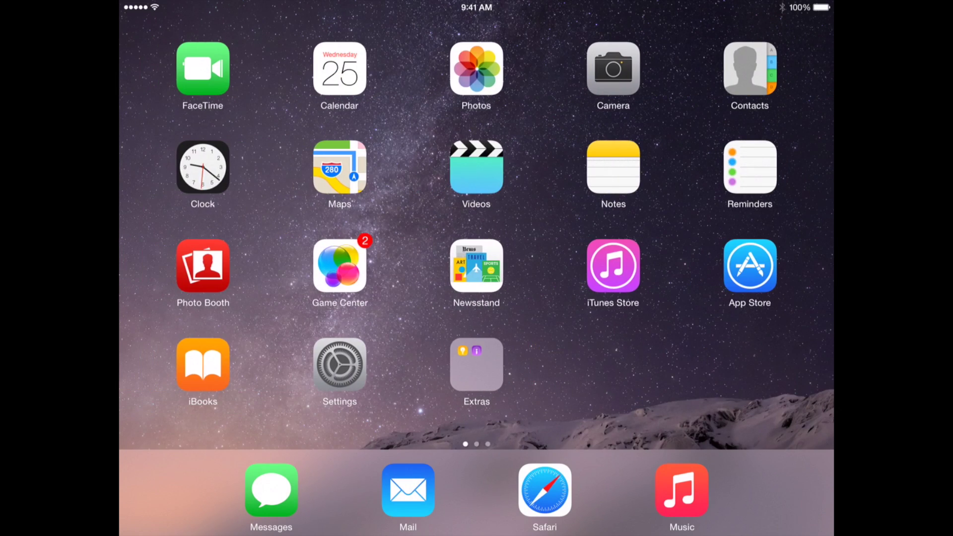
Launch Maps from the iPad's first home screen page
{"action": "left_click", "coordinate": [339, 166]}
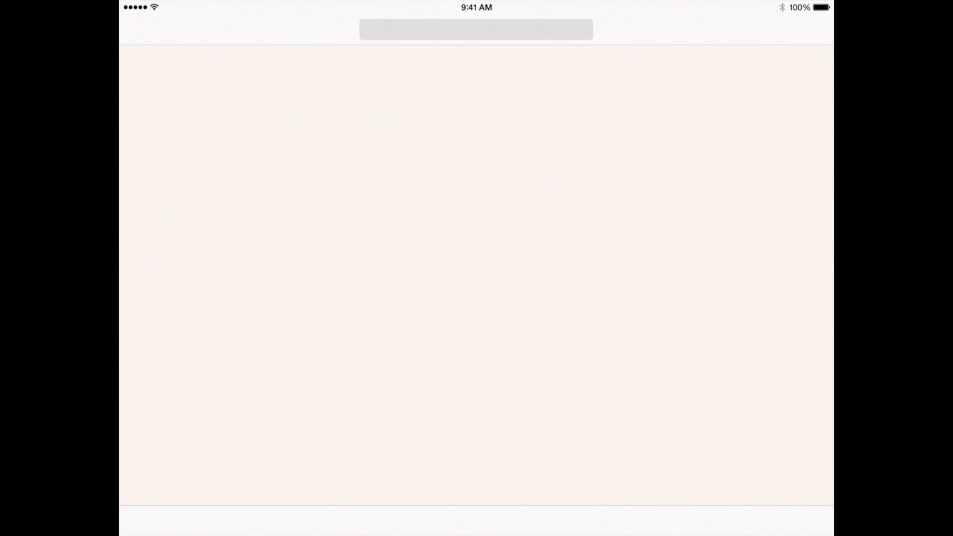